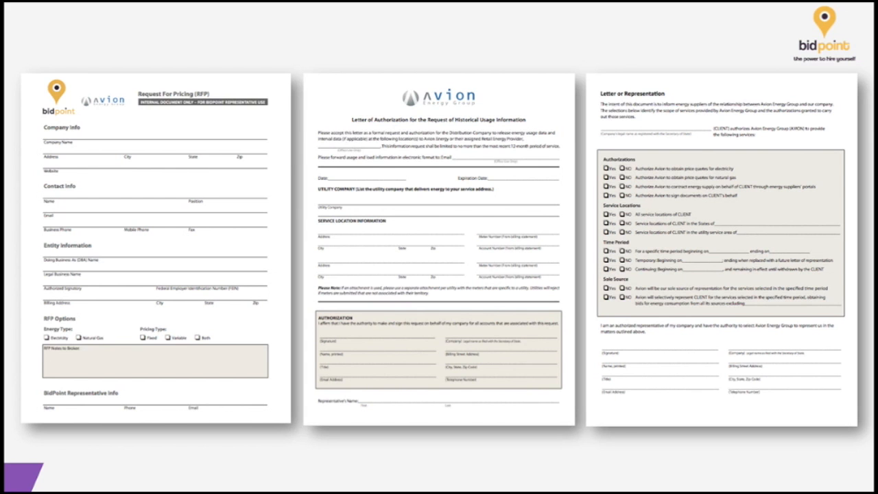
Exit the slideshow, bring the Request For Pricing PDF form forward, and briefly preview its fillable-field highlighting
key(Escape)
click(793, 300)
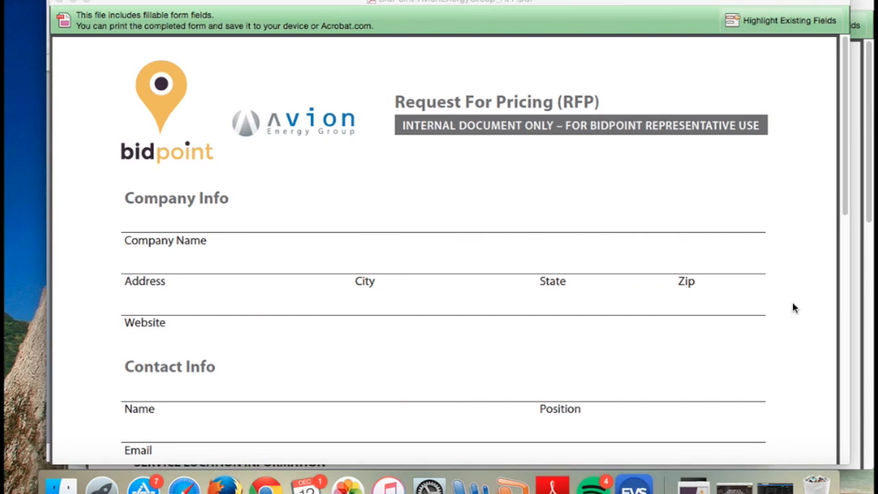
drag(711, 0, 691, 1)
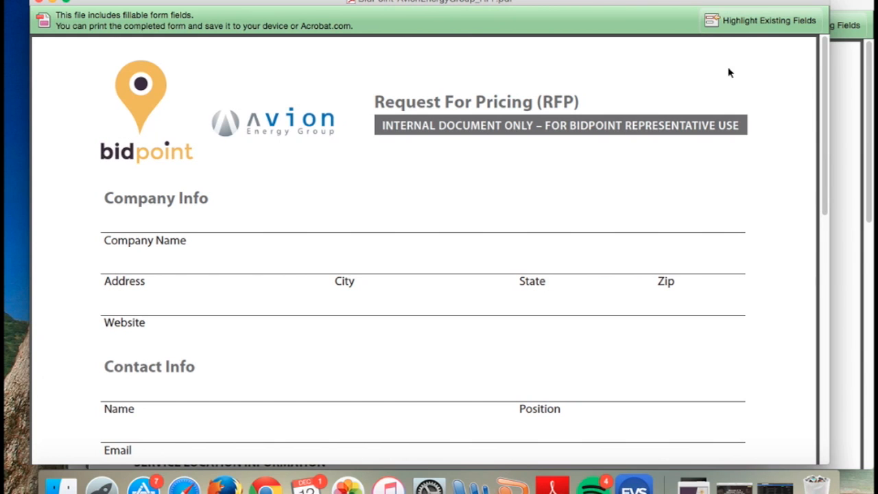
click(746, 24)
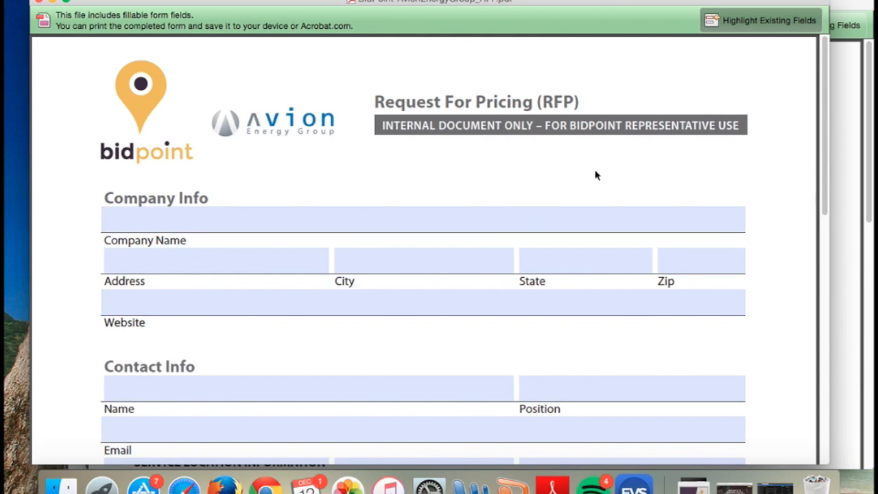
click(746, 22)
Enter "Dans Taco Palace" as the company name in the Company Info section
click(378, 215)
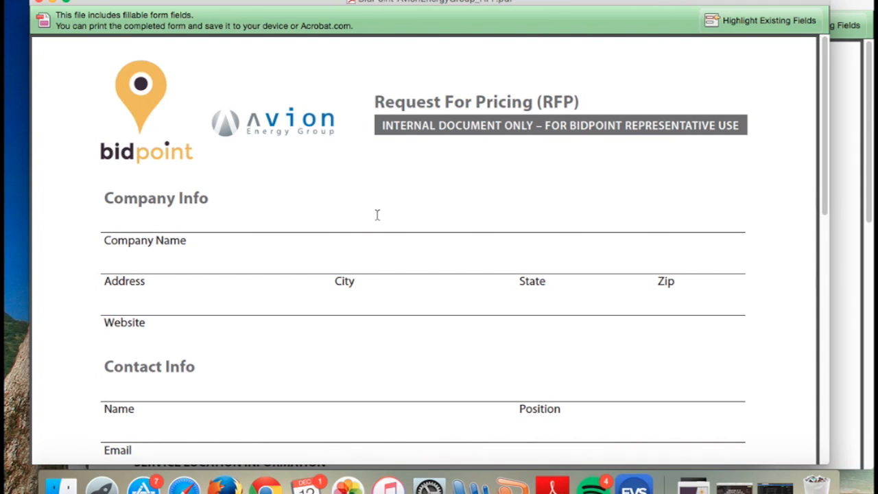
text(Dans Taco Palace)
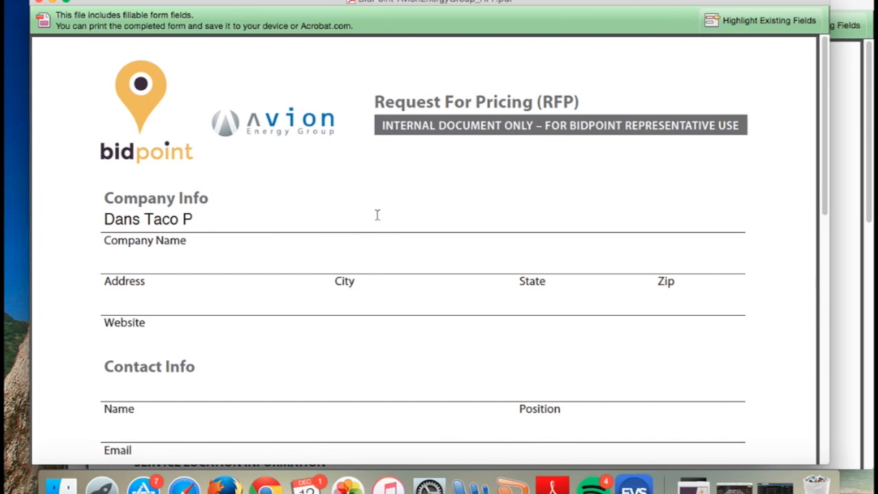
Fill in the company's address and turn on highlighting of the form's existing fields
key(Tab)
text(65)
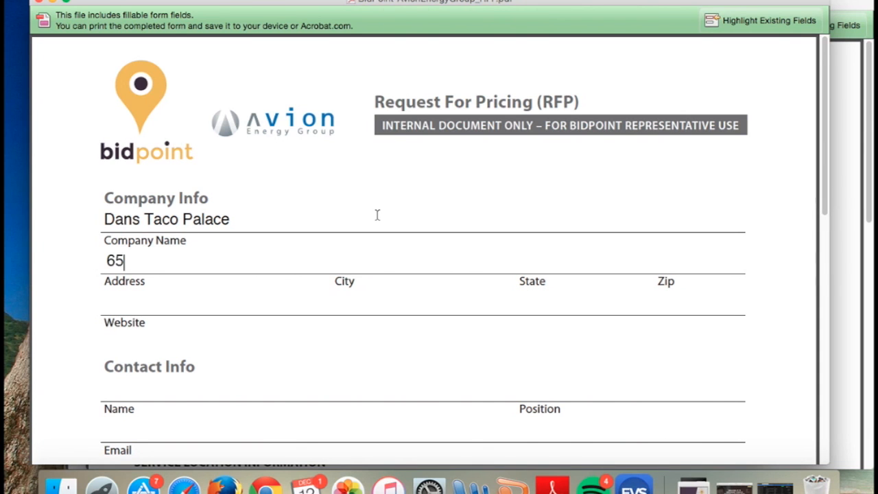
text(488)
click(751, 23)
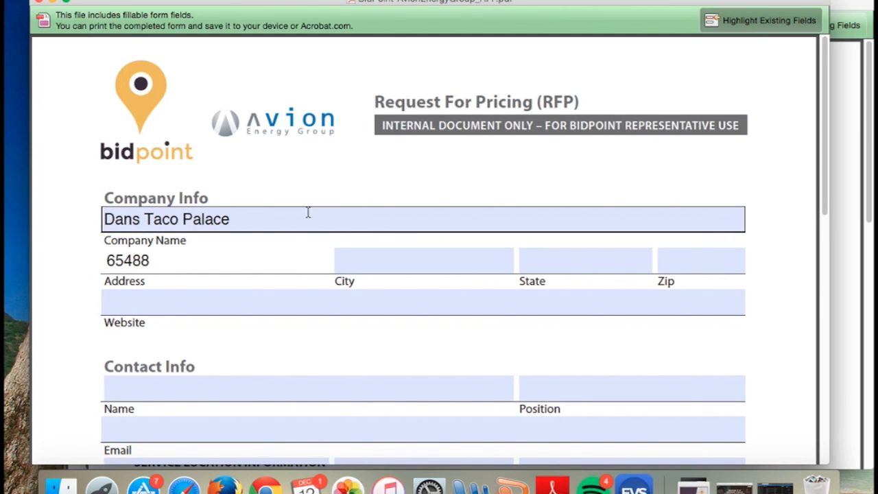
Fill in the company's city, state and zip code in the Company Info section
key(Tab)
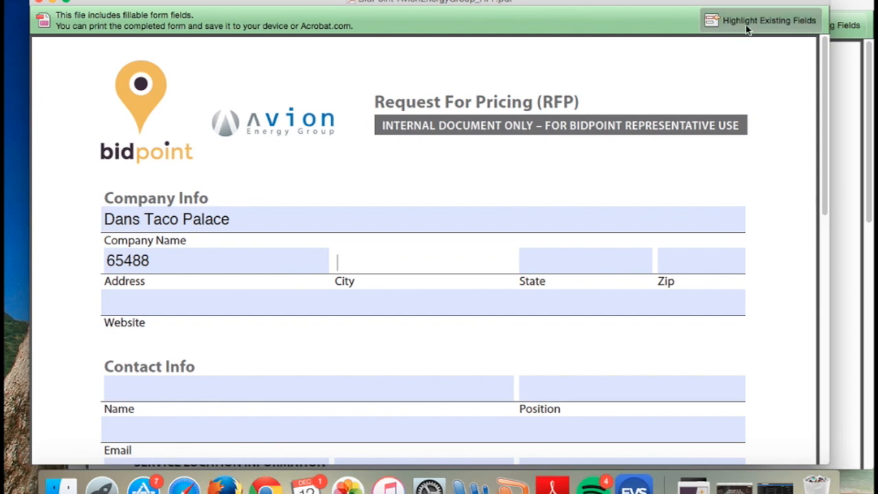
text(Columbus)
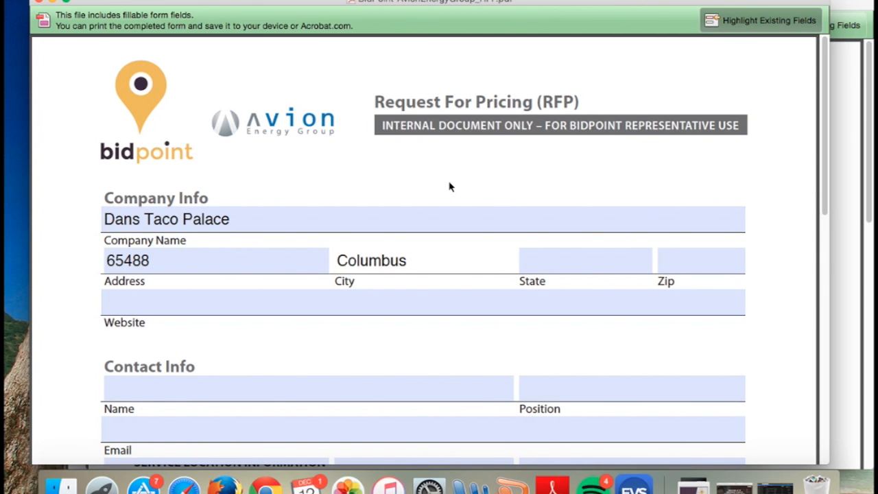
key(Tab)
text(oh)
key(Tab)
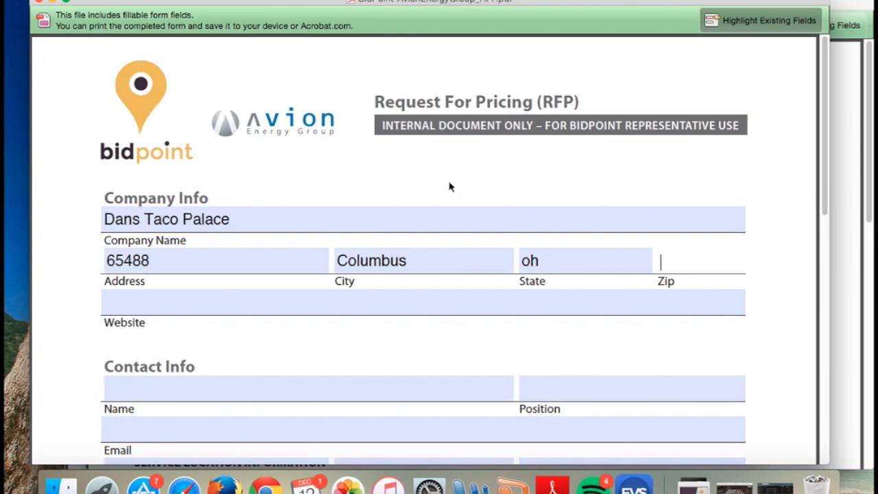
text(43588)
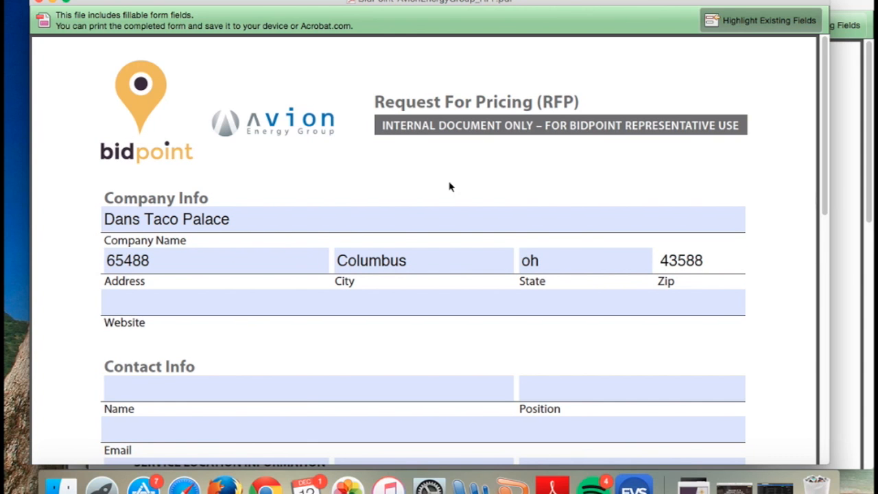
Enter tacopalace.com as the company's website
key(Tab)
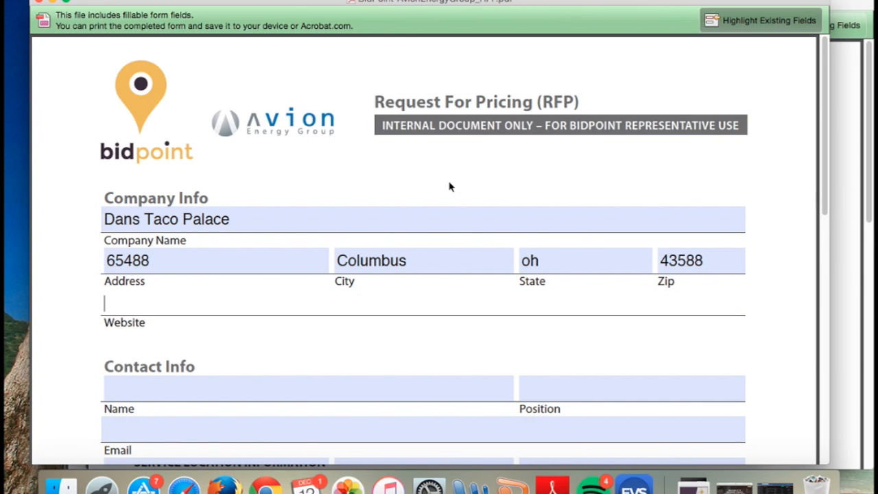
text(tacopalace.com)
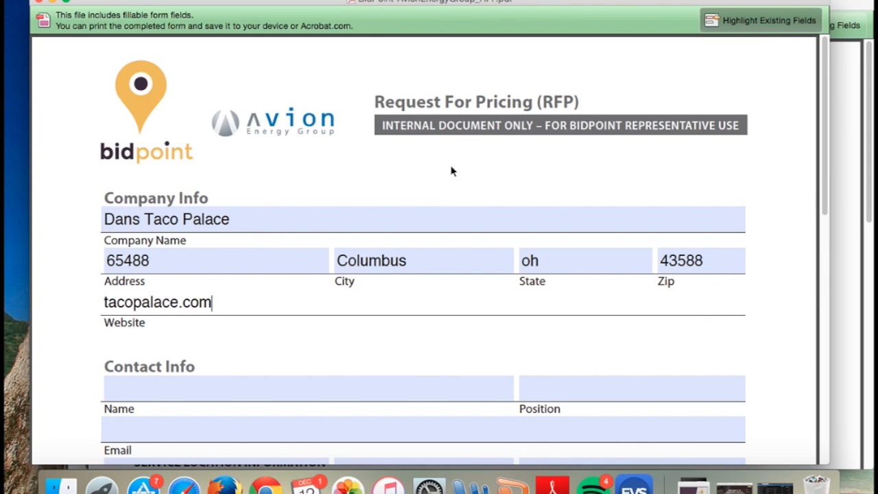
Enter the contact's full name in the Contact Info section and set the position to CEO
scroll(451, 171, down, 1)
scroll(401, 154, down, 1)
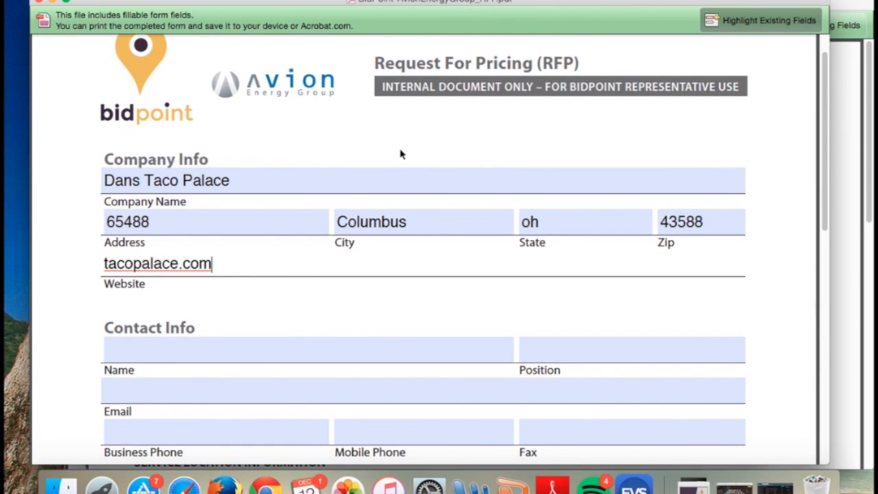
scroll(316, 129, down, 1)
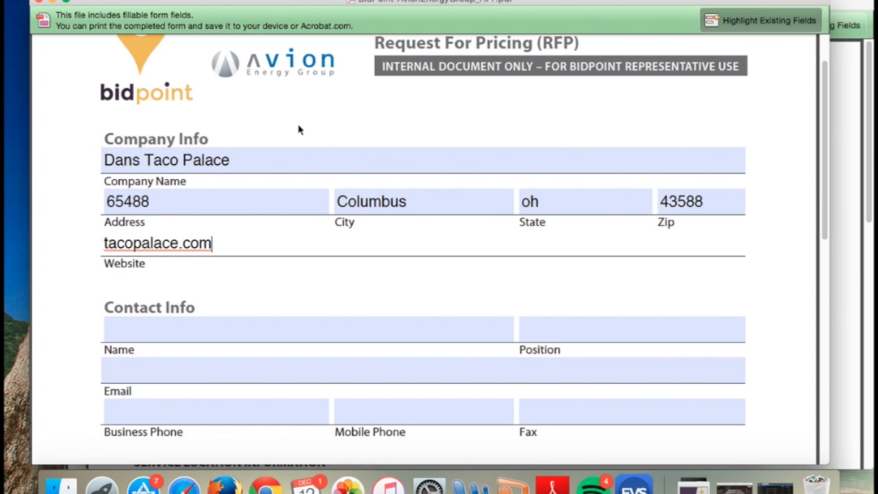
scroll(250, 254, down, 1)
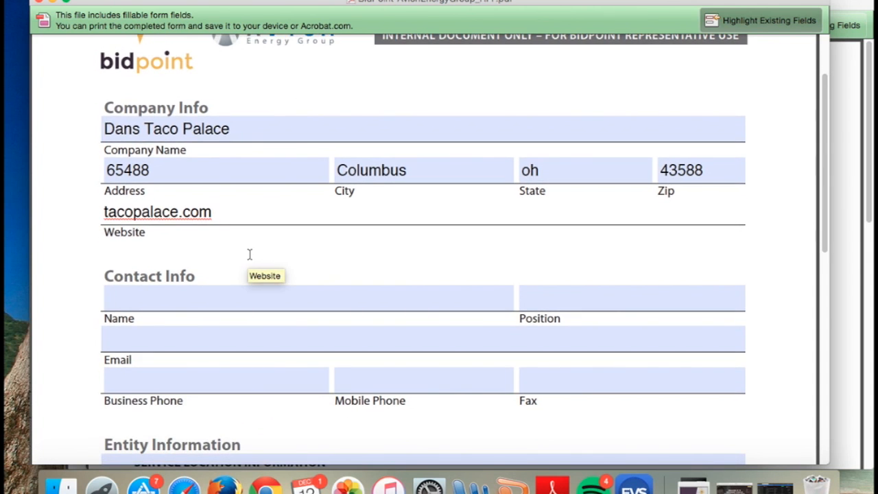
click(214, 300)
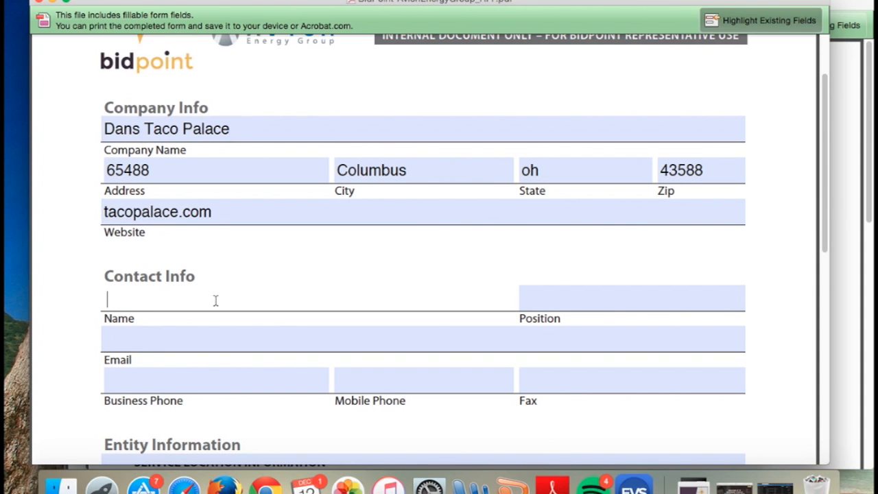
key(Tab)
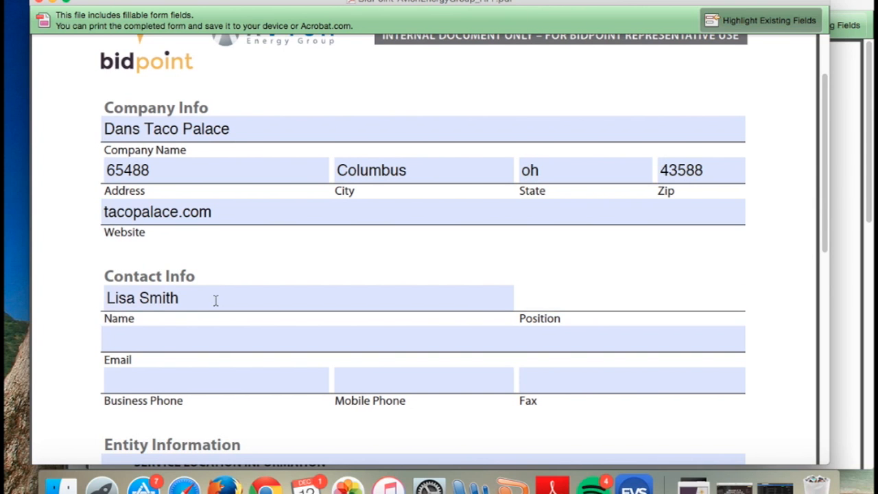
text(CEO)
Fill in the contact's e-mail address in the Contact Info section
key(Tab)
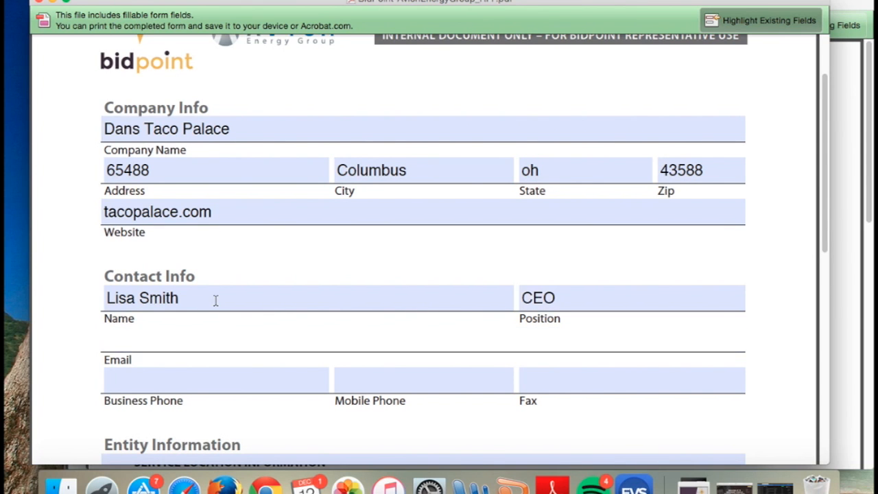
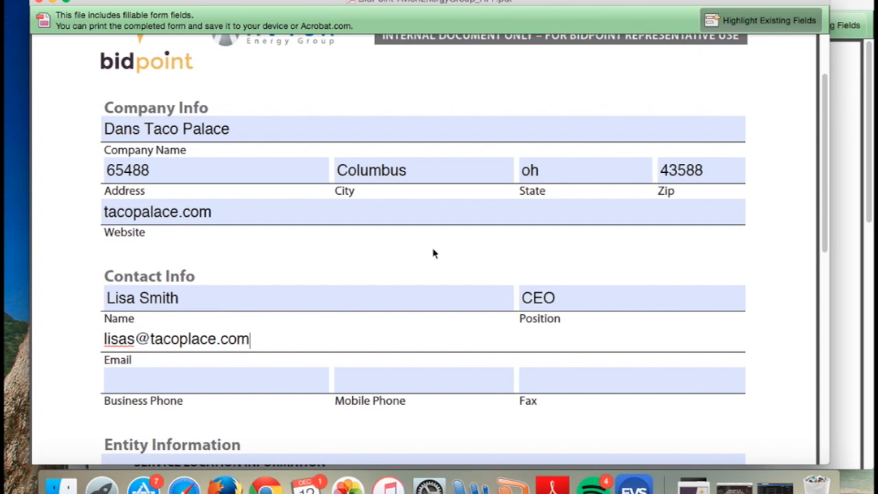
Review the form's remaining fields, from the contact phone numbers and Entity Information through RFP Options to BidPoint Representative Info
scroll(473, 246, down, 1)
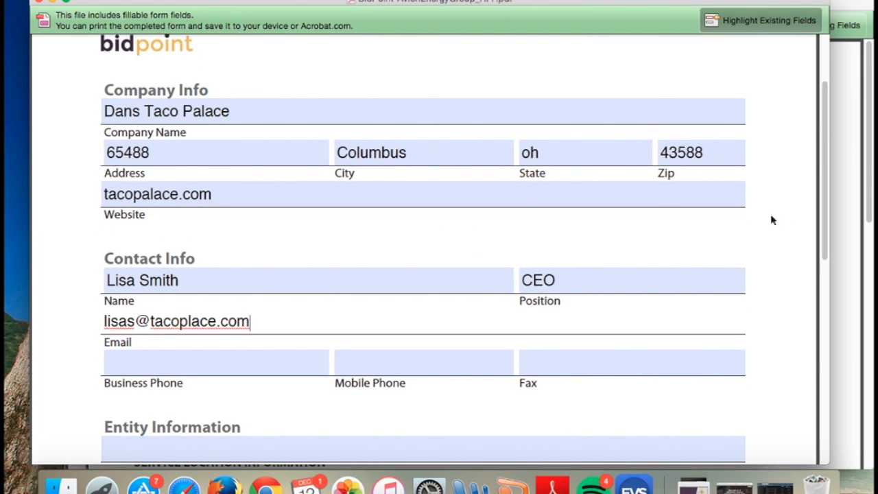
scroll(750, 236, down, 1)
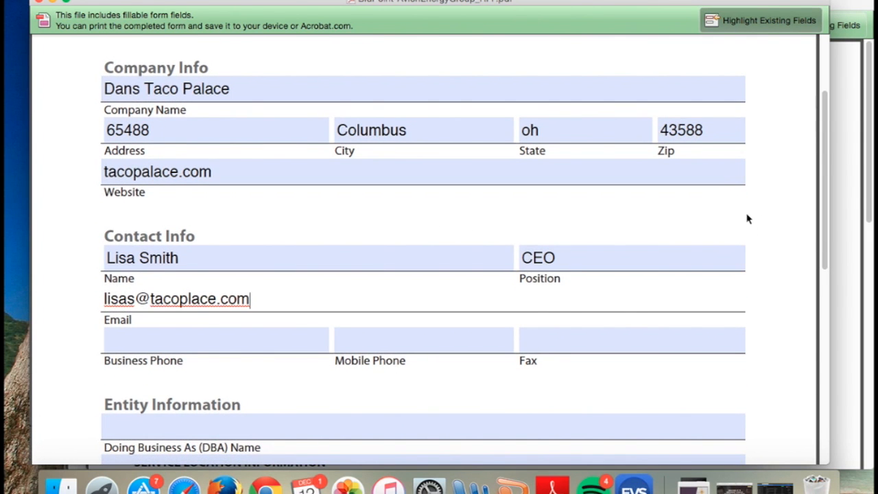
scroll(748, 219, down, 2)
scroll(748, 218, down, 6)
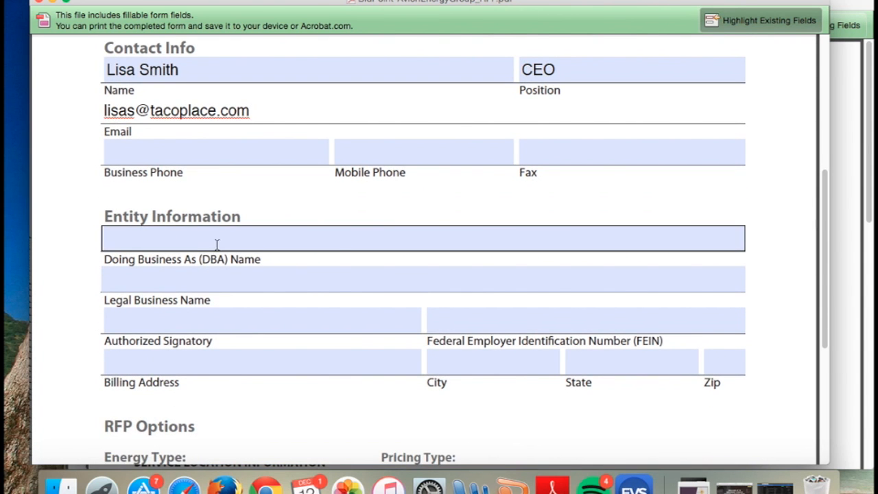
scroll(185, 240, up, 9)
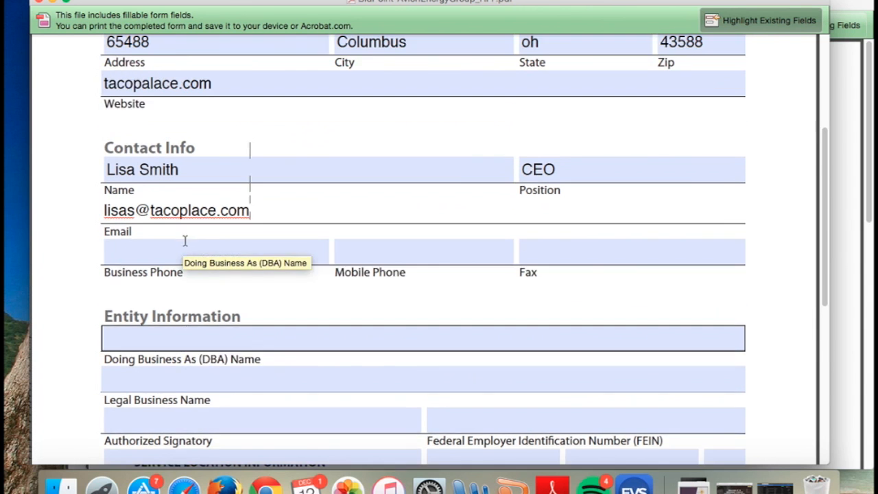
scroll(209, 348, down, 6)
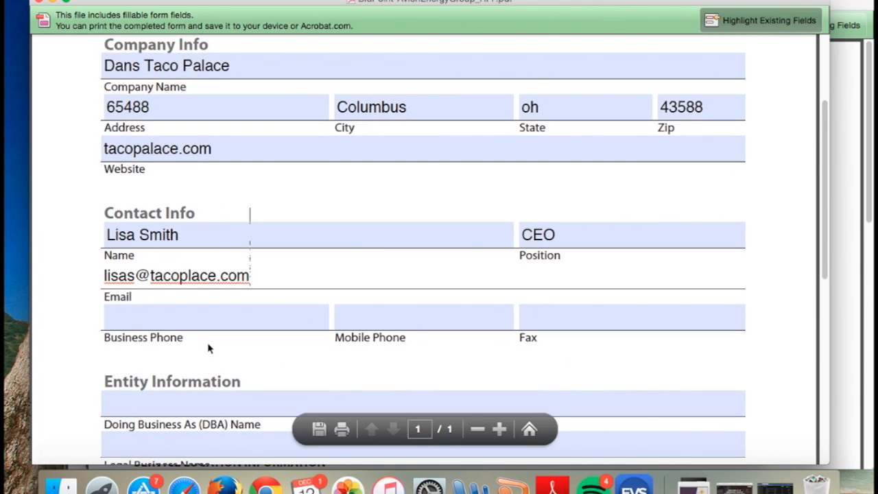
scroll(184, 359, down, 2)
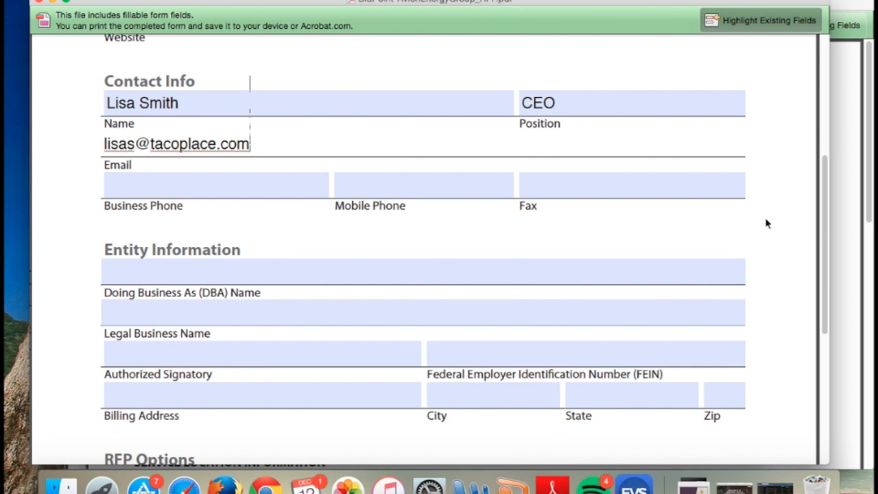
scroll(767, 224, down, 3)
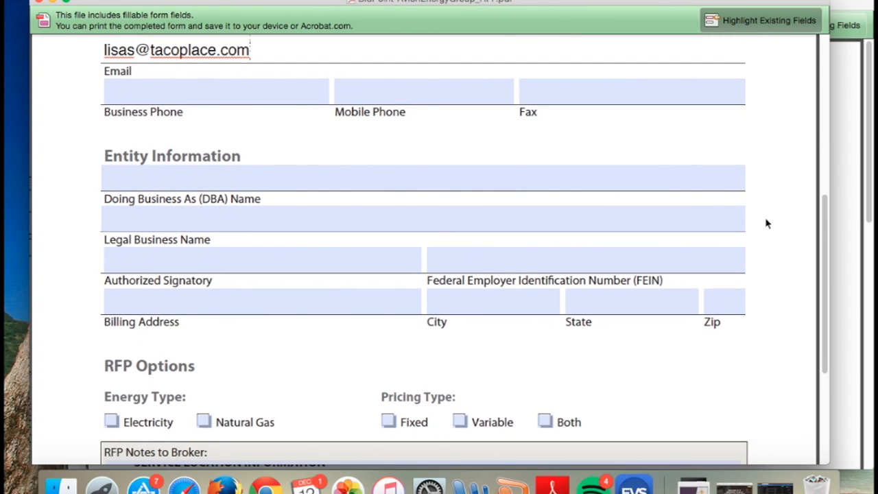
scroll(745, 247, down, 1)
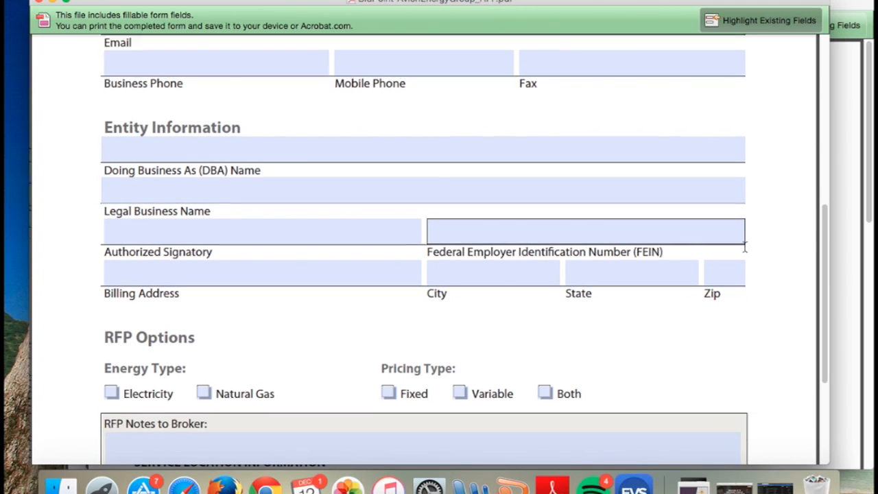
scroll(744, 247, down, 4)
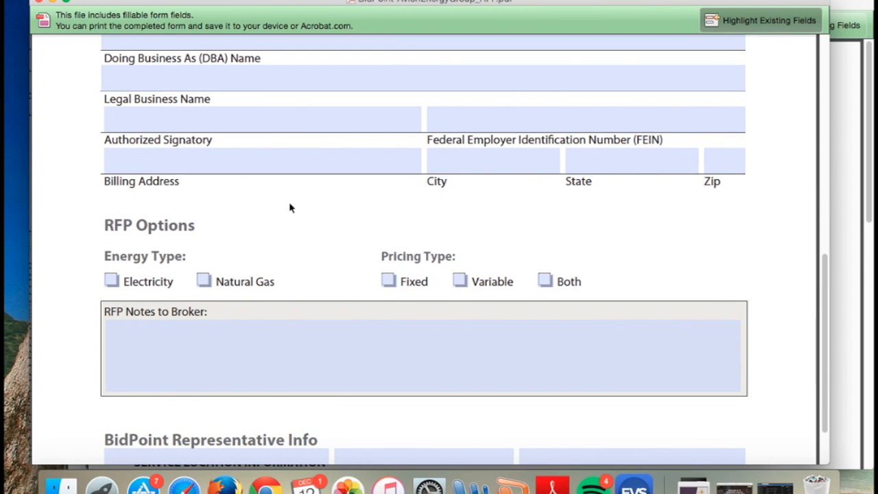
scroll(289, 207, down, 2)
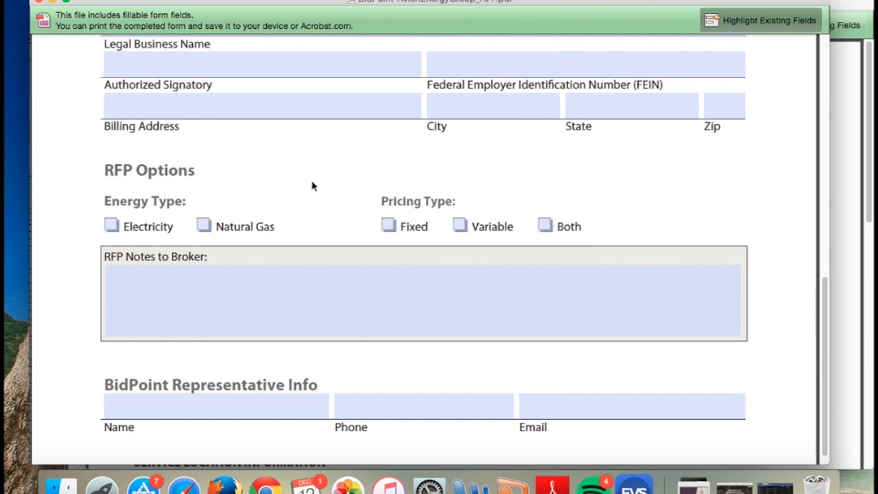
scroll(312, 187, down, 1)
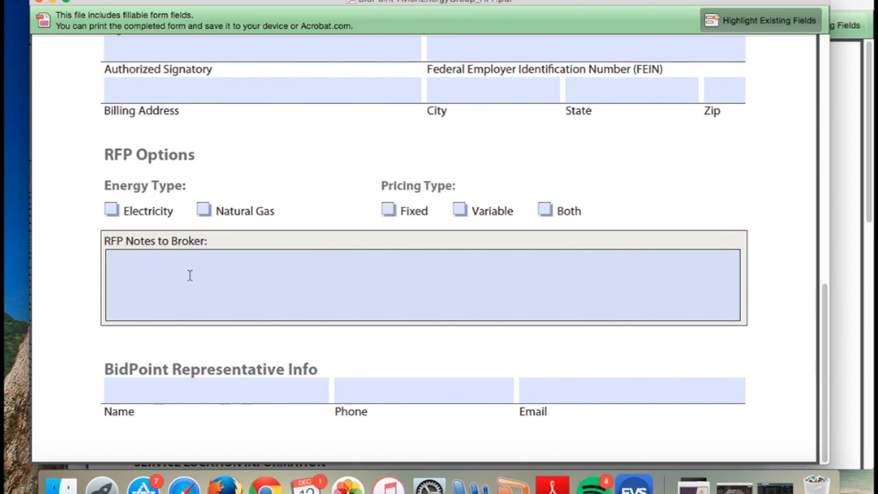
Enter the RFP note to the broker "They up for new pricing in the next 2 weeks" and return to the form's beginning
click(190, 274)
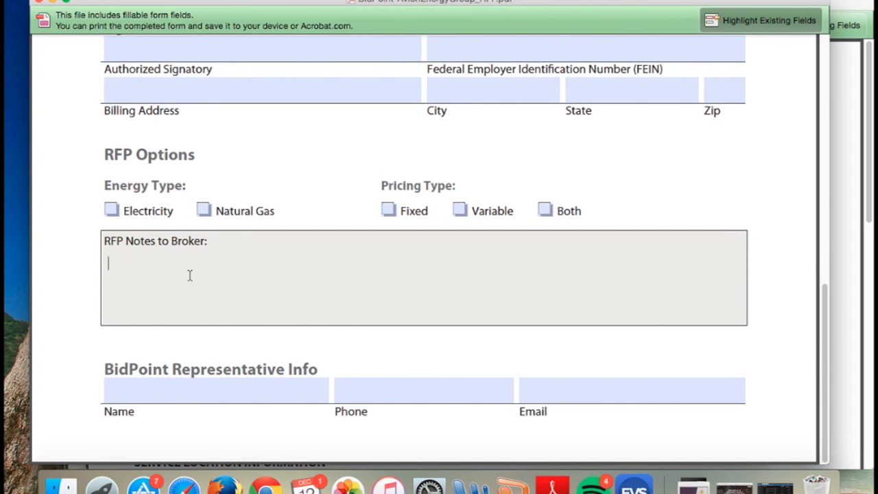
text(They up for mew)
key(BackSpace)
key(BackSpace)
key(BackSpace)
text(new pricing in the next)
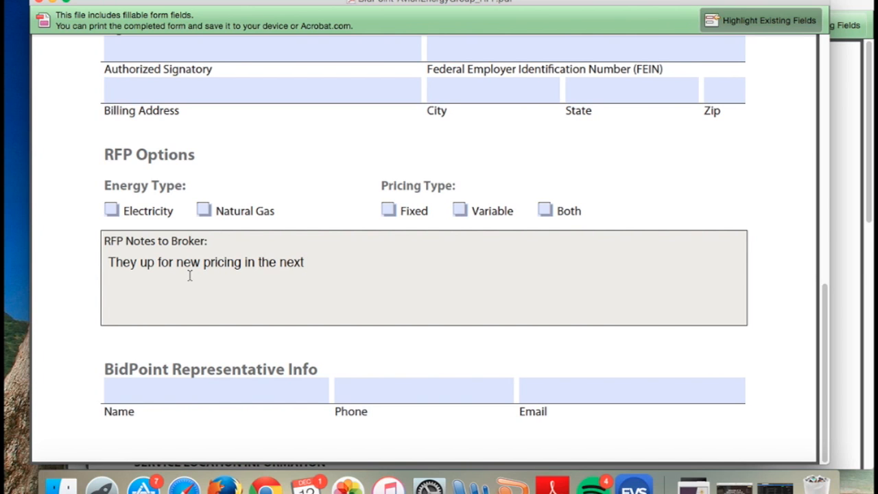
text( 2 weeks.)
scroll(392, 170, up, 2)
scroll(349, 243, up, 10)
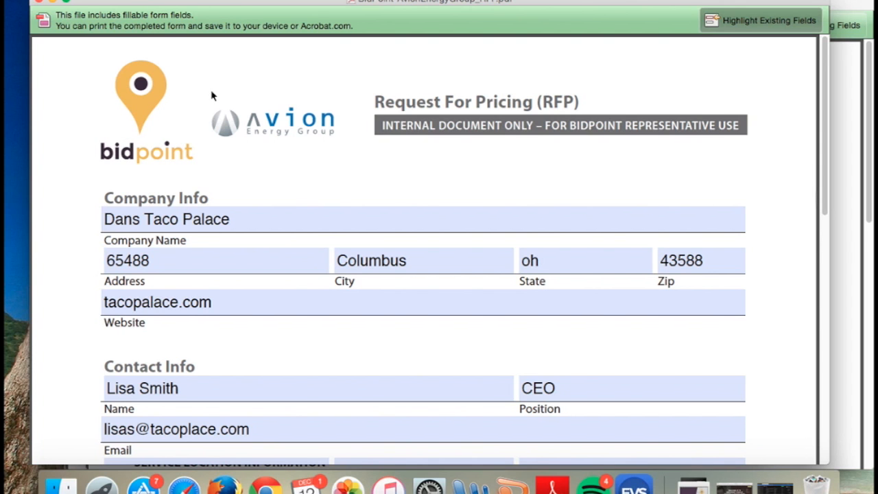
scroll(212, 97, down, 1)
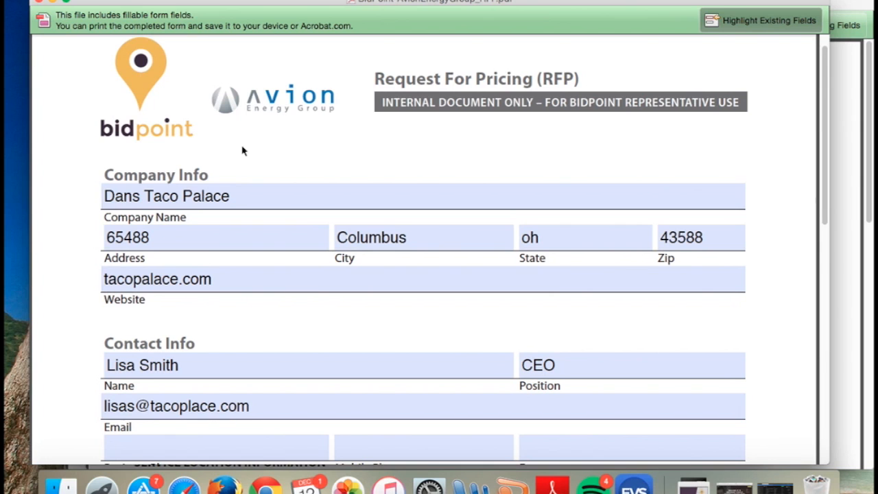
click(244, 193)
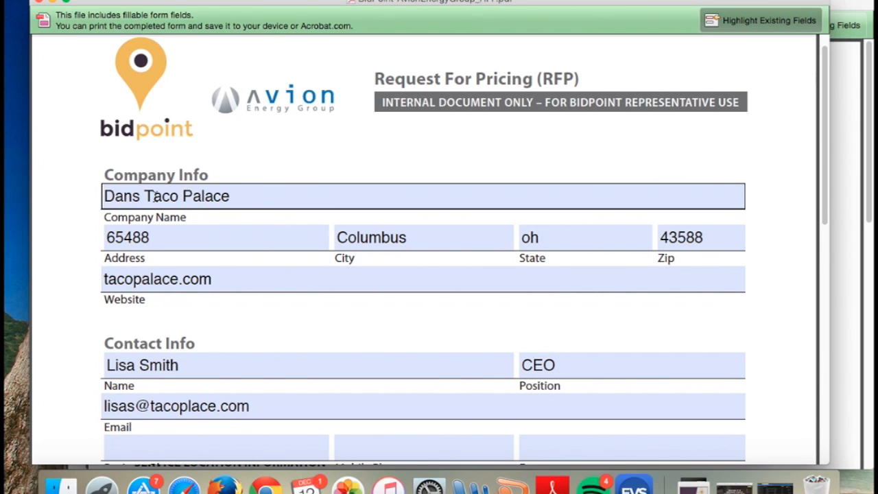
click(219, 166)
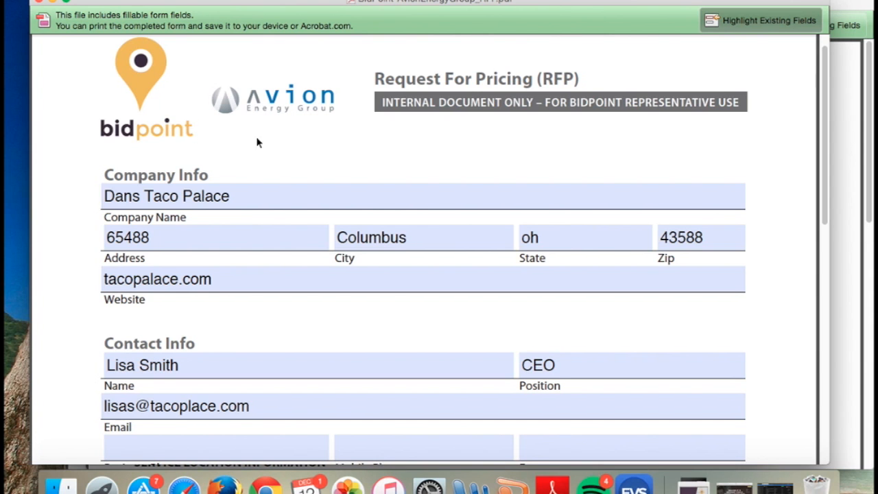
scroll(293, 144, up, 1)
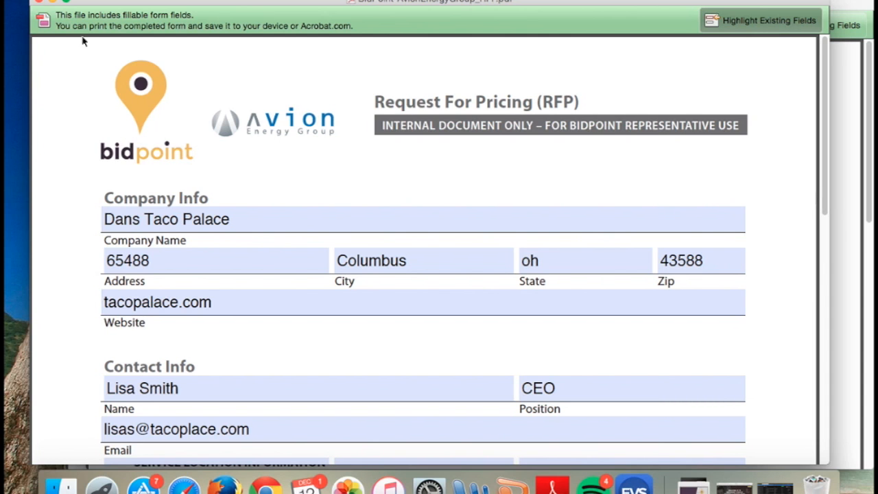
Minimize the RFP form and review the Letter of Authorization from its introduction through the Service Location Information section
click(54, 3)
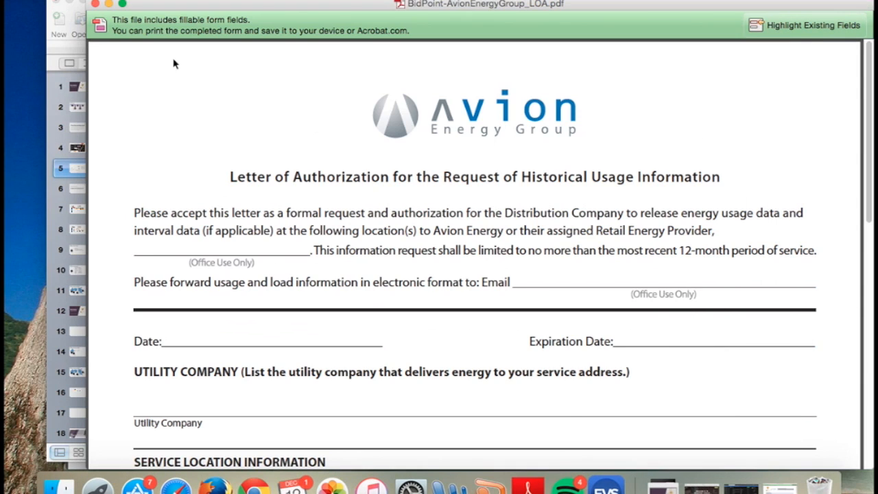
drag(614, 6, 576, 3)
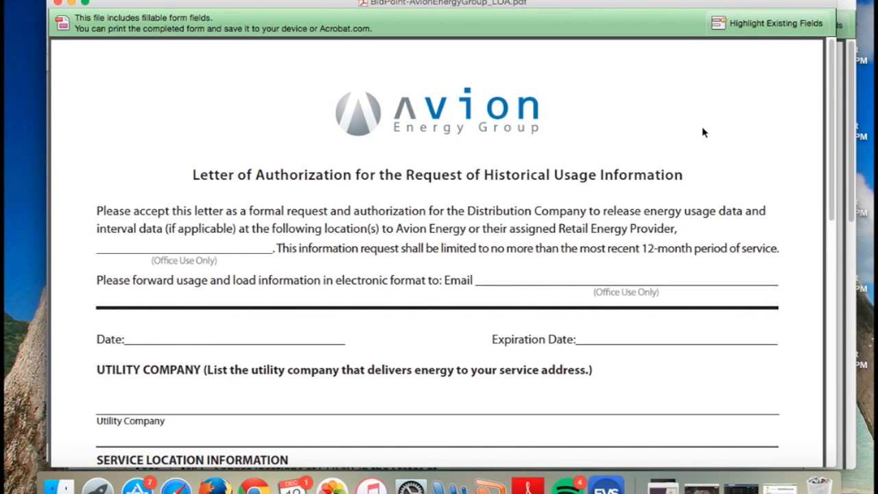
scroll(710, 130, down, 1)
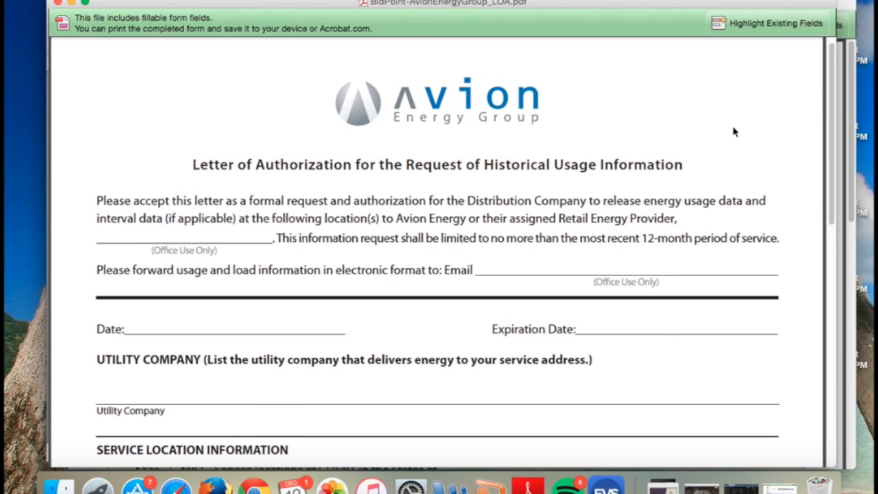
scroll(734, 134, down, 2)
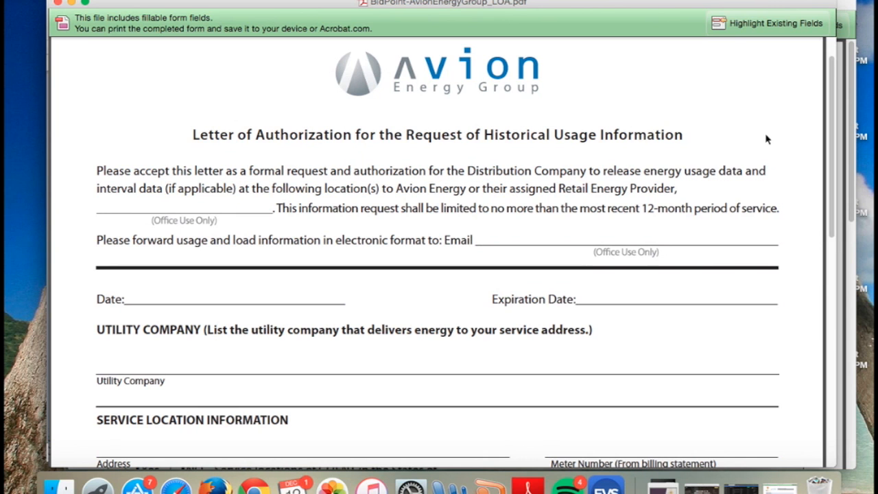
scroll(769, 139, down, 2)
scroll(775, 145, down, 2)
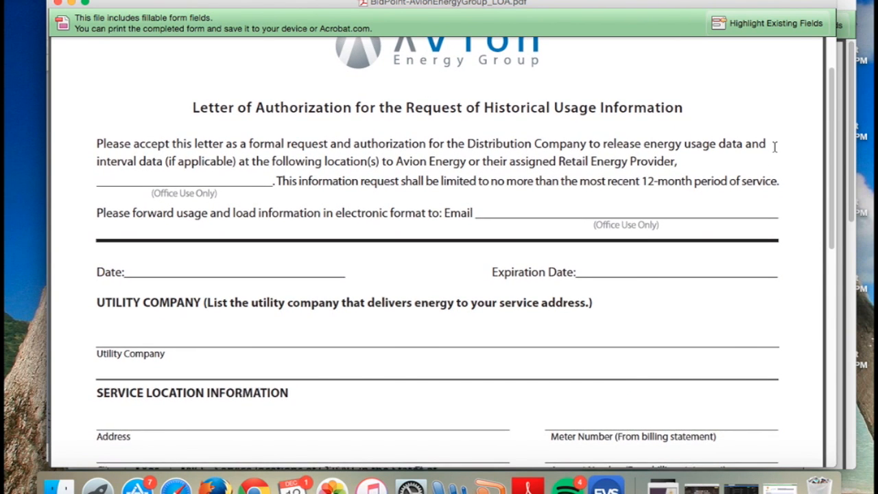
scroll(772, 149, down, 8)
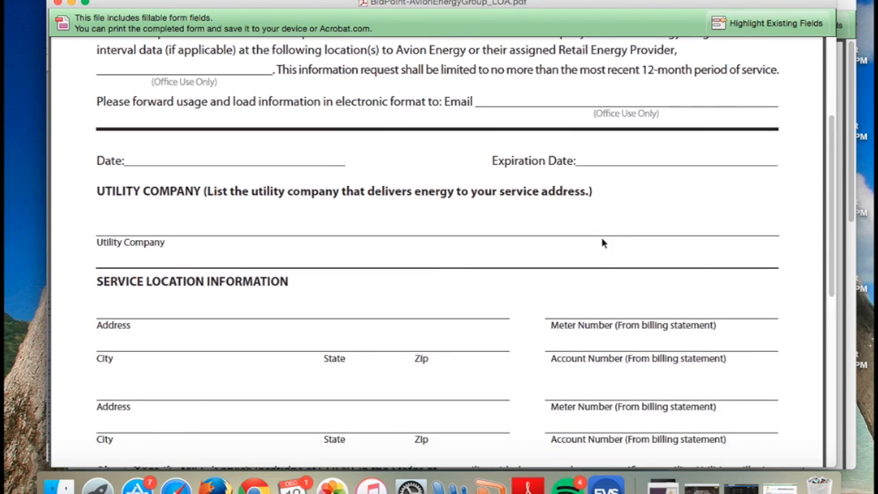
scroll(410, 280, down, 7)
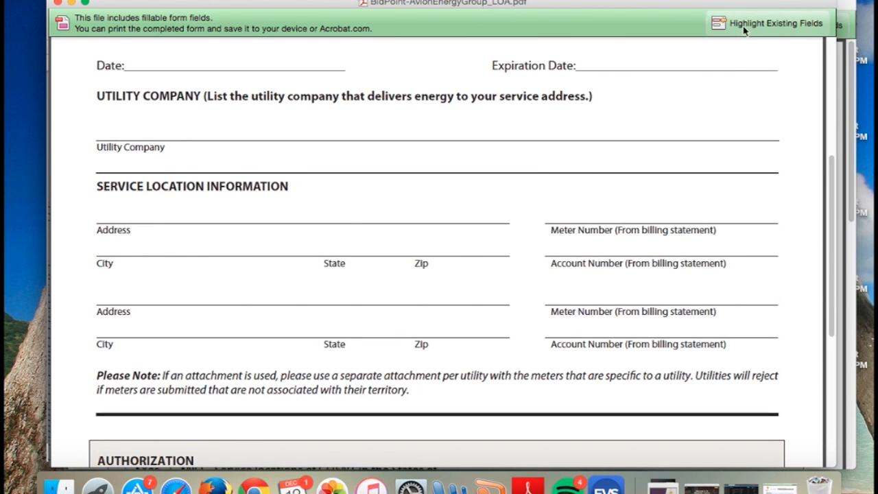
Highlight the Letter of Authorization's fillable fields and move through the first service location's fields from address to account number
click(744, 28)
click(453, 218)
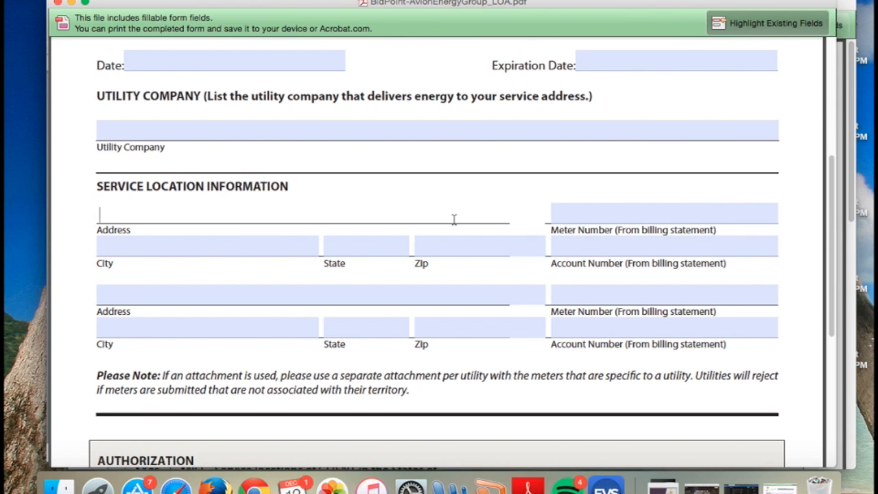
key(Tab)
key(Tab)
key(Tab)
key(Tab)
key(Tab)
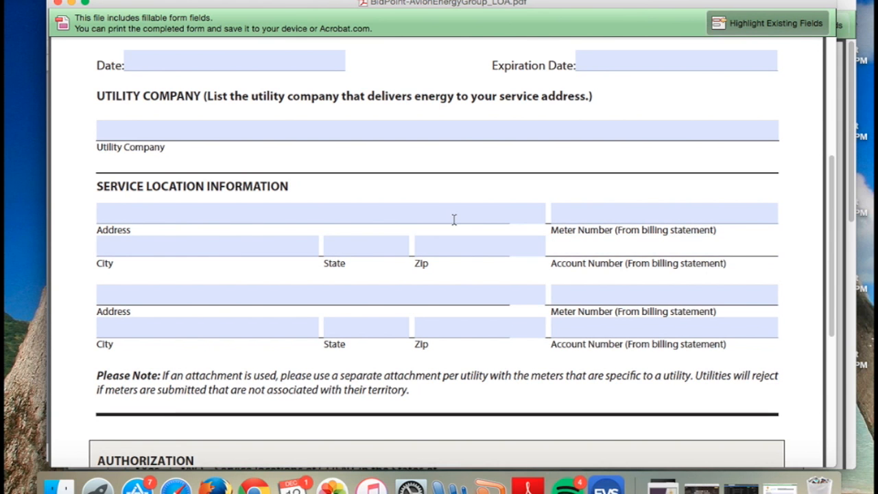
Examine the Letter of Authorization's attachment note, Authorization block and representative name fields, then return to the letter's beginning
scroll(453, 219, down, 3)
scroll(455, 219, down, 8)
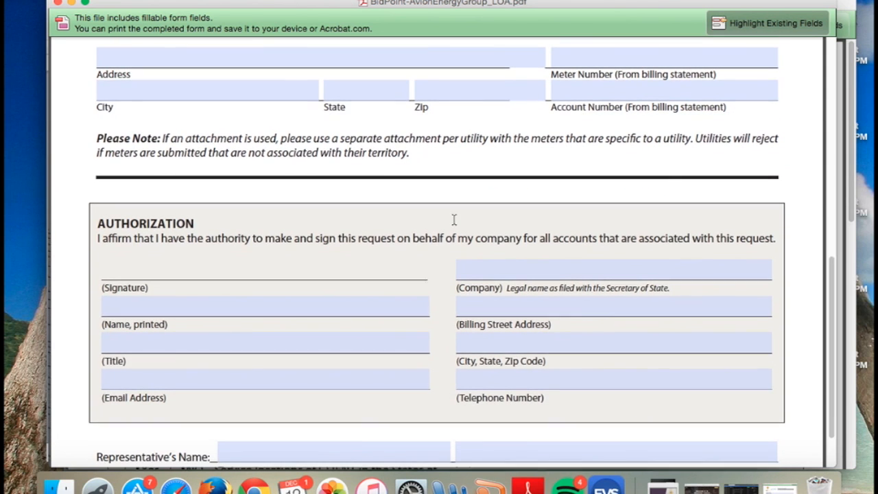
scroll(443, 256, down, 3)
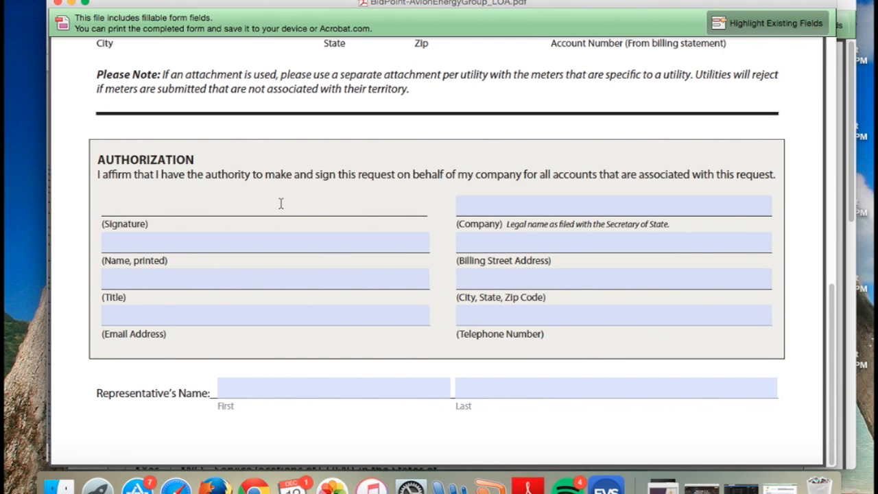
scroll(445, 243, up, 3)
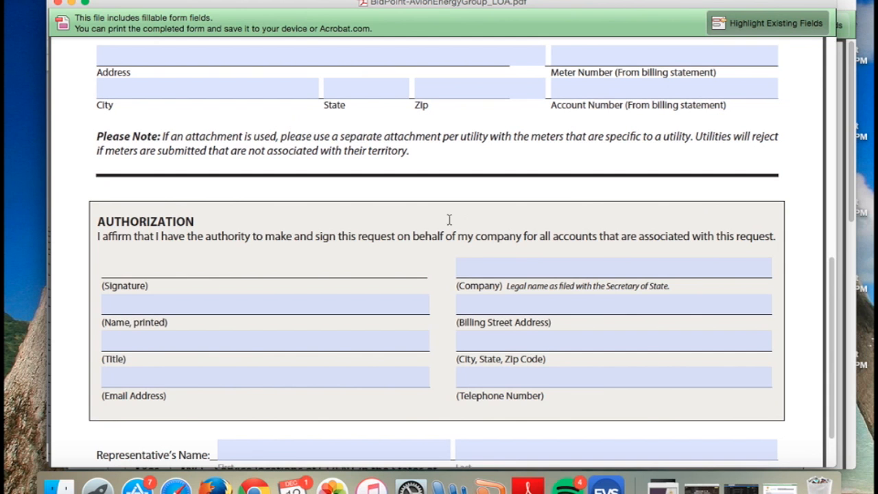
scroll(432, 243, up, 2)
scroll(433, 244, up, 5)
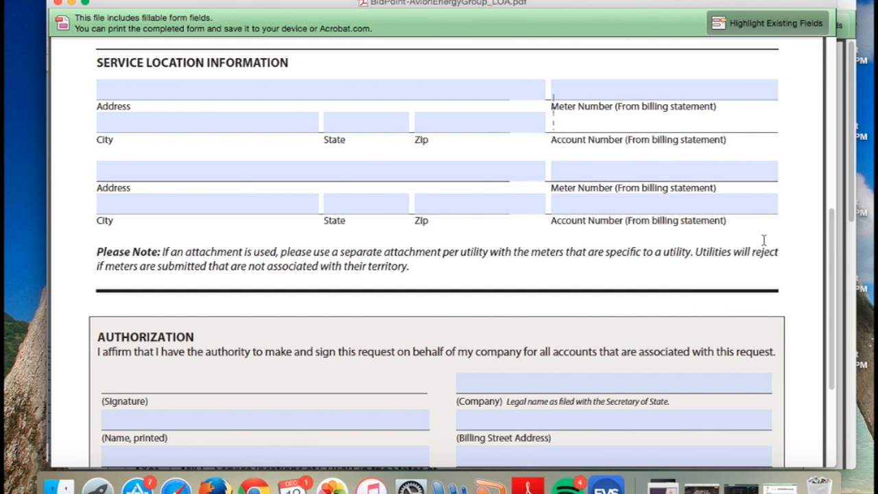
scroll(806, 255, up, 12)
scroll(806, 255, up, 8)
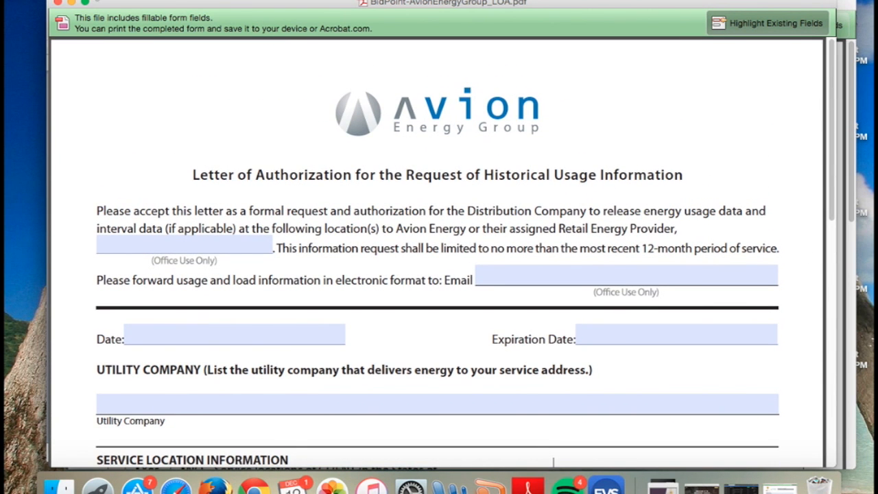
Minimize the Letter of Authorization and examine the client authorization statement and Authorizations options in the Letter of Representation
click(72, 4)
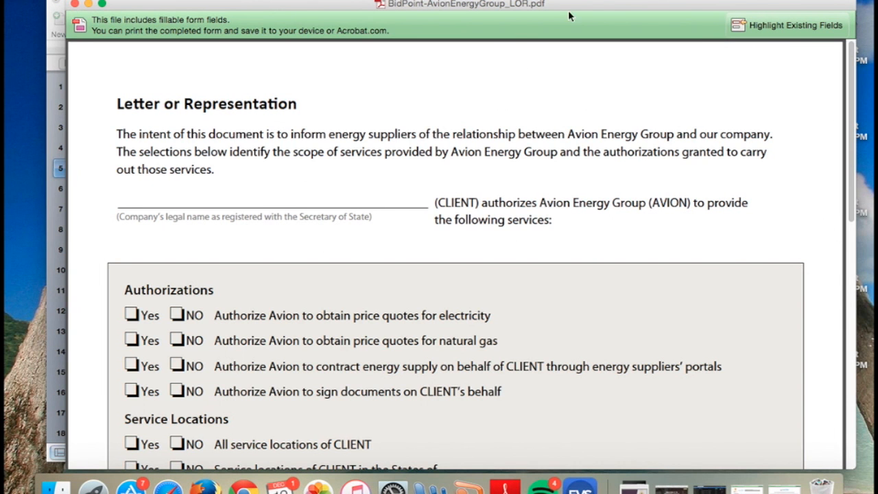
drag(571, 7, 559, 7)
scroll(423, 76, down, 7)
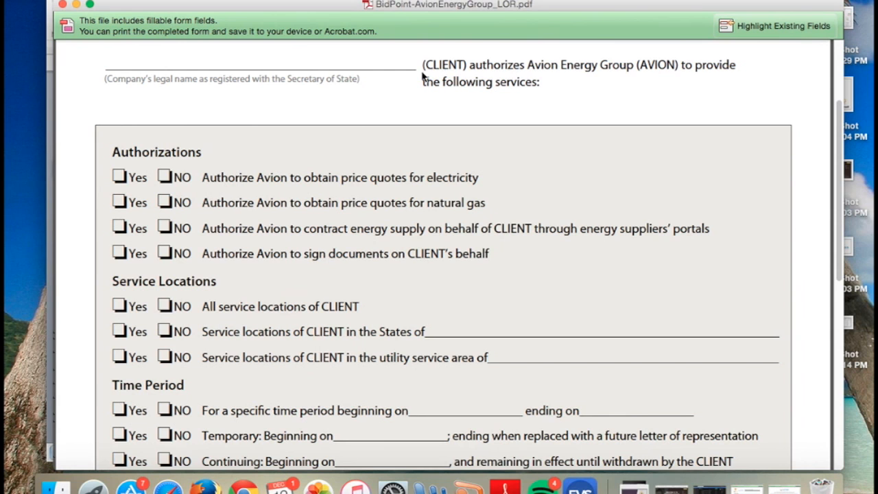
scroll(423, 77, up, 2)
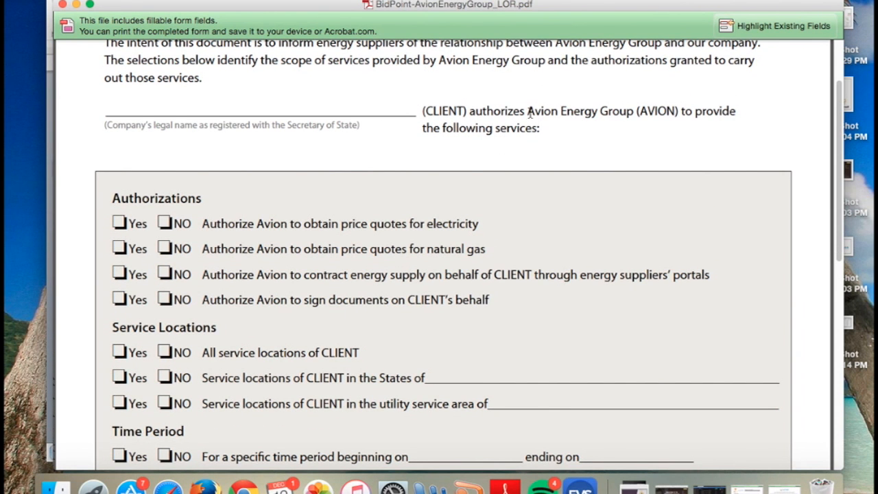
drag(528, 112, 615, 116)
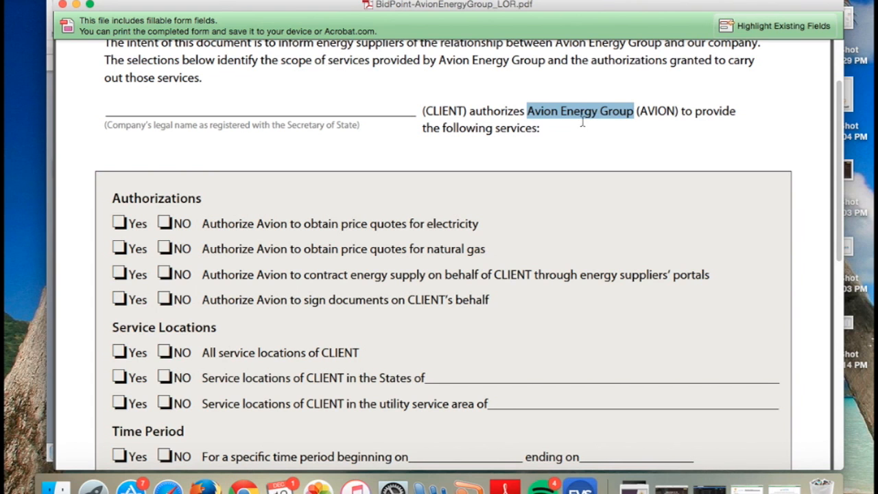
key(Right)
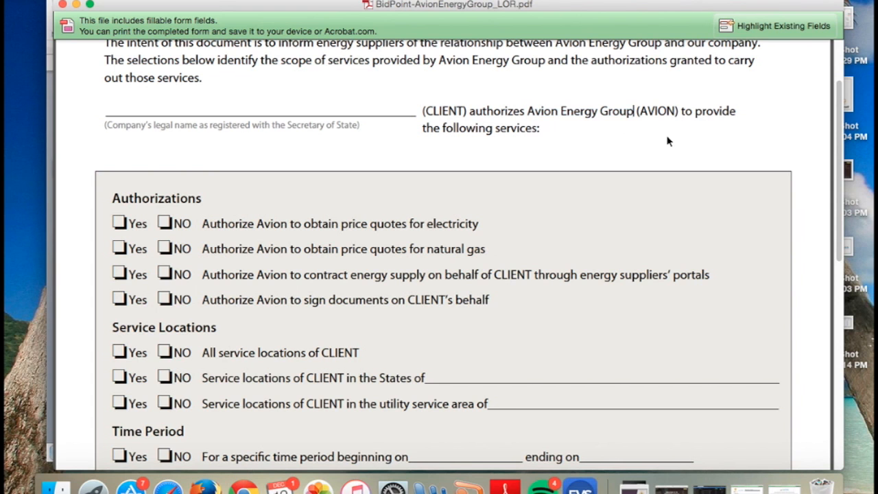
scroll(620, 142, down, 1)
scroll(514, 144, down, 2)
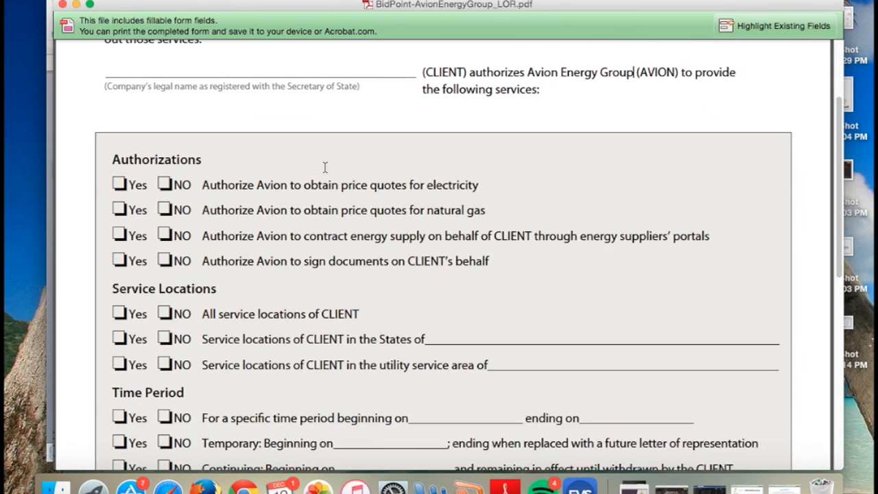
Under Authorizations, mark NO for electricity and natural gas price quotes, and Yes for contracting energy supply and signing documents on CLIENT's behalf
scroll(261, 144, down, 2)
click(165, 152)
click(165, 178)
click(120, 203)
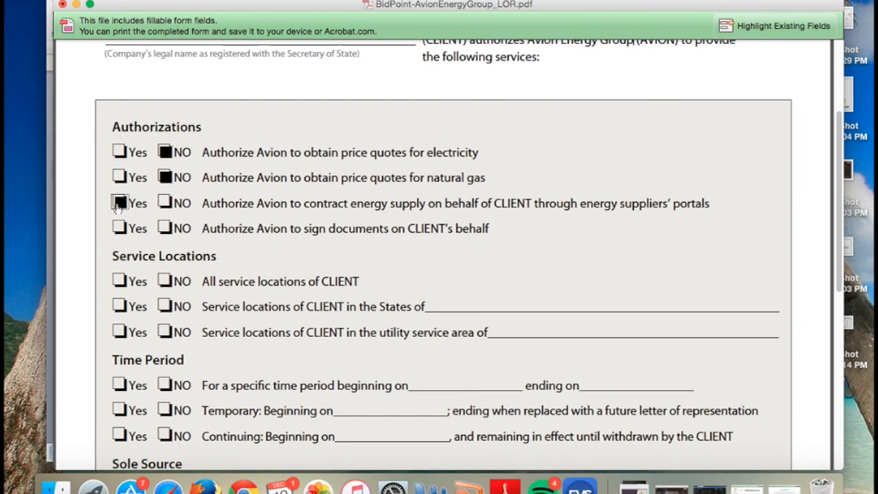
click(119, 229)
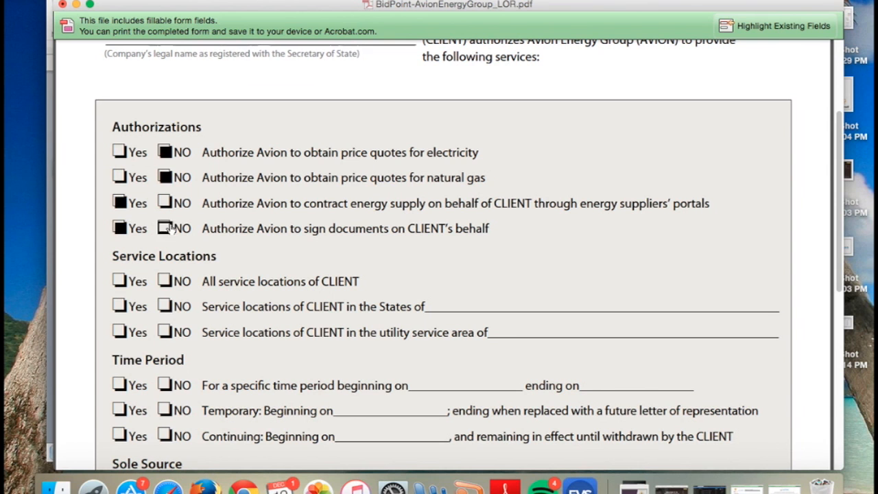
Look over the rest of the Letter of Representation, minimize it, and start the PowerPoint training presentation's slide show from slide 5
scroll(398, 175, down, 5)
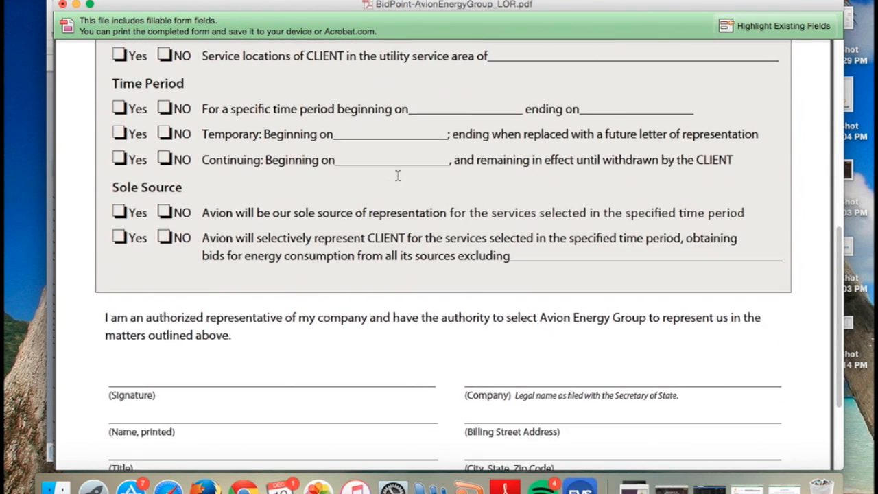
scroll(337, 299, down, 3)
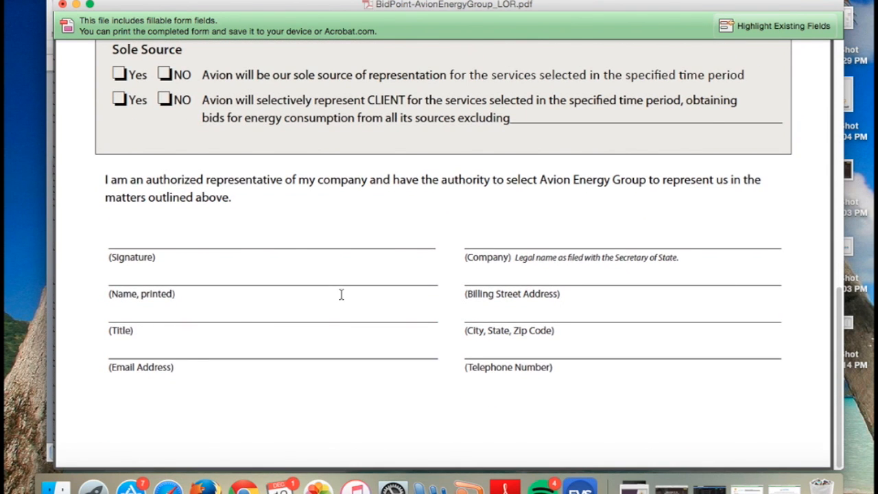
click(76, 5)
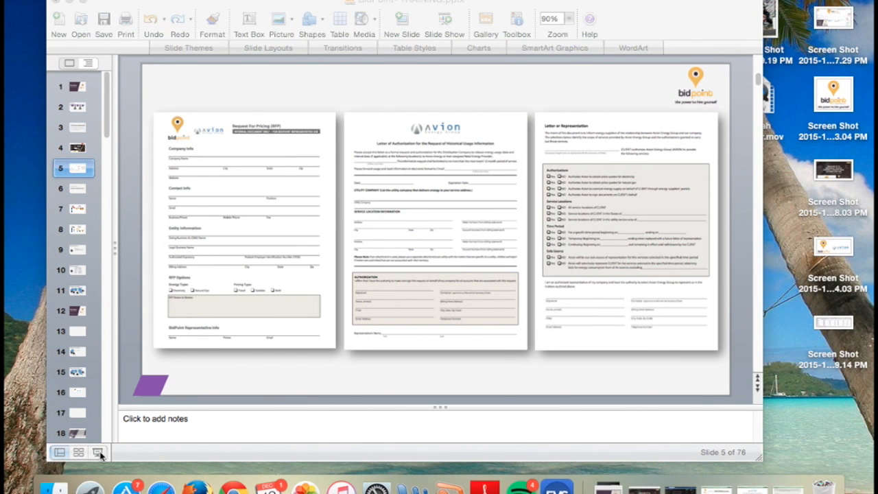
click(99, 452)
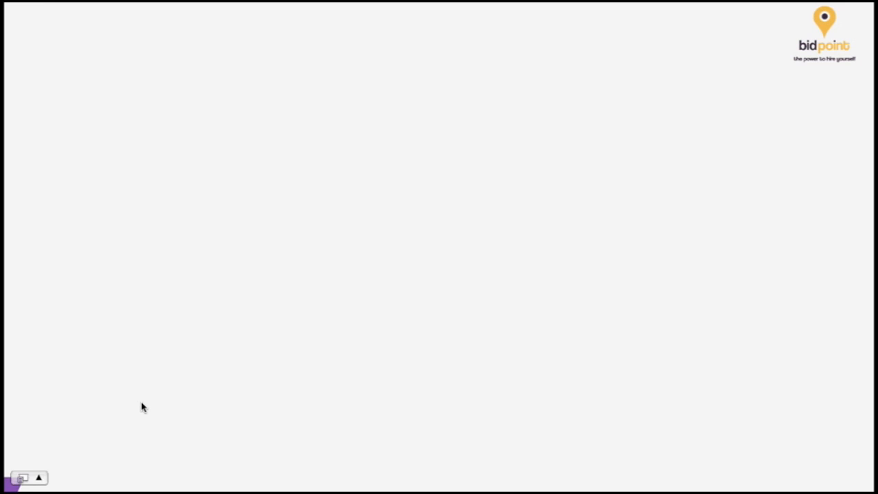